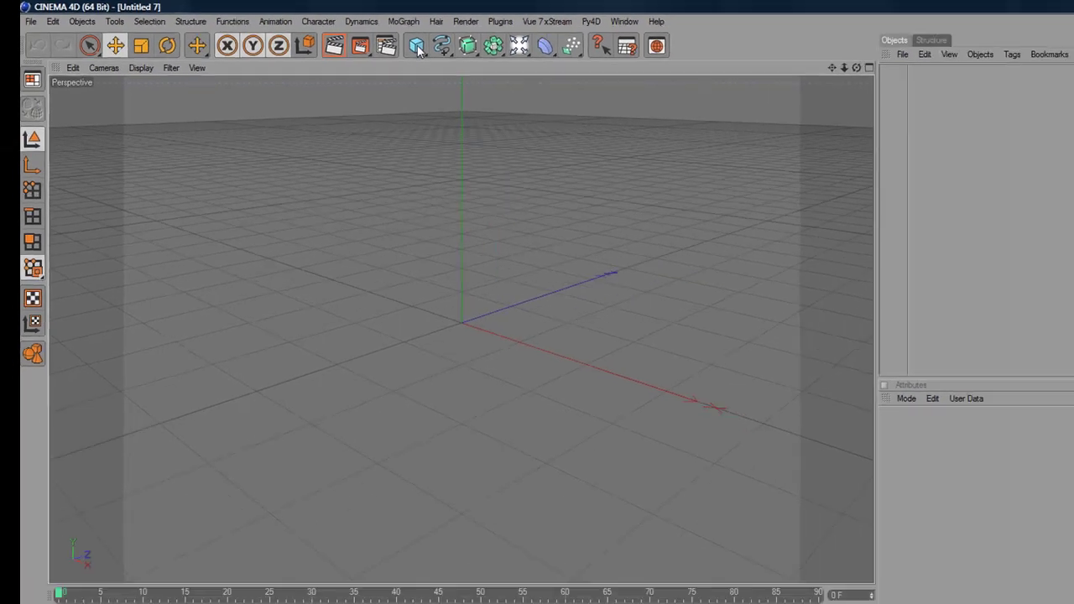
Add a cube and a floor to the scene.
click(369, 38)
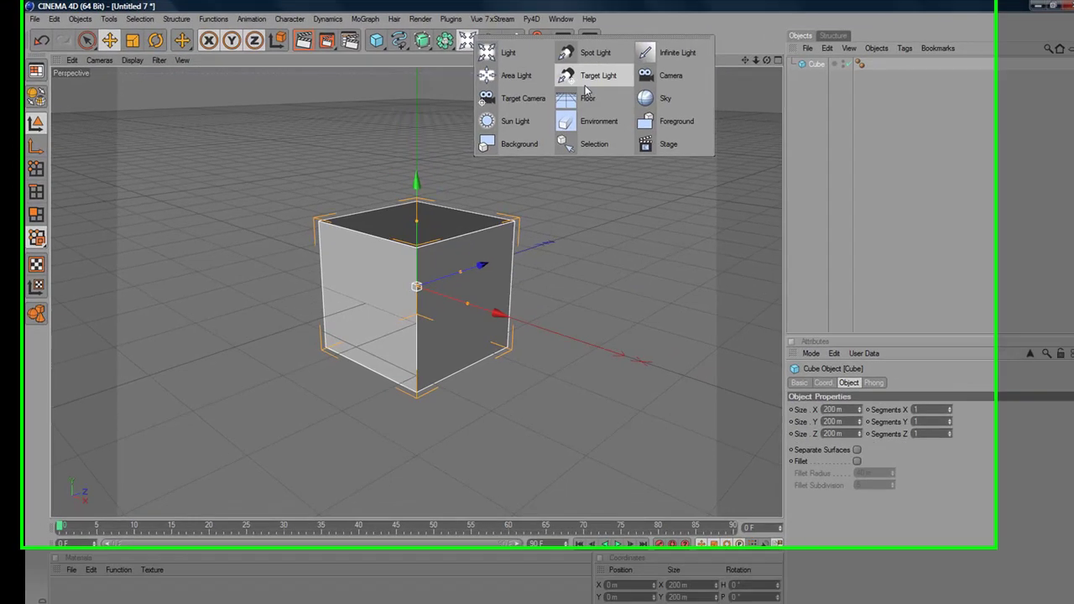
drag(453, 39, 654, 53)
mouse_move(404, 171)
mouse_down()
mouse_move(405, 268)
mouse_move(435, 302)
mouse_up()
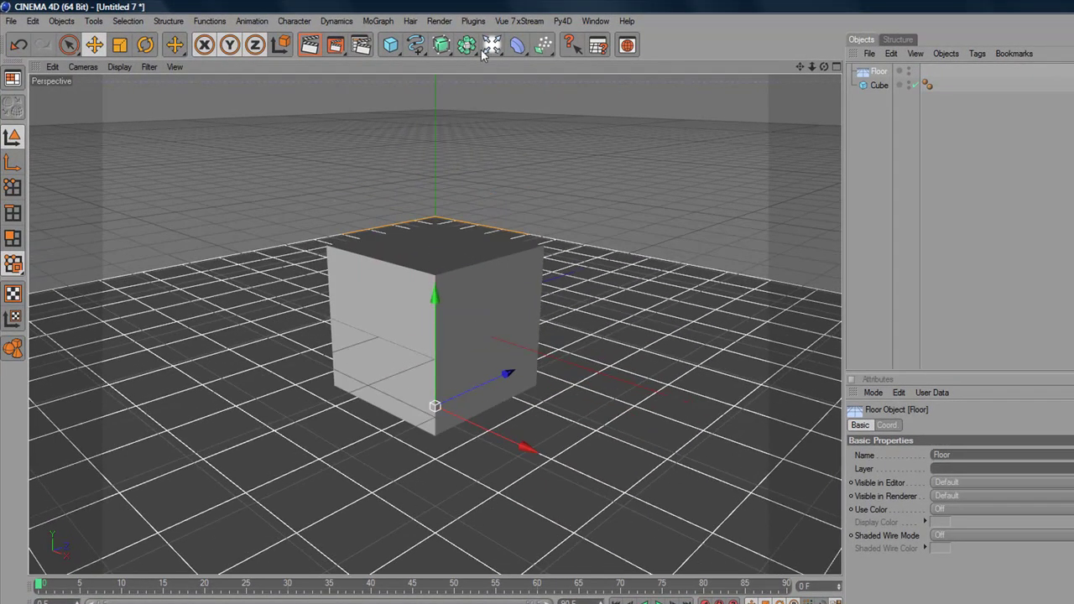
Add a light raised high above the cube with Shadow Maps (Soft) shadows, and add a camera.
click(491, 46)
drag(491, 46, 511, 57)
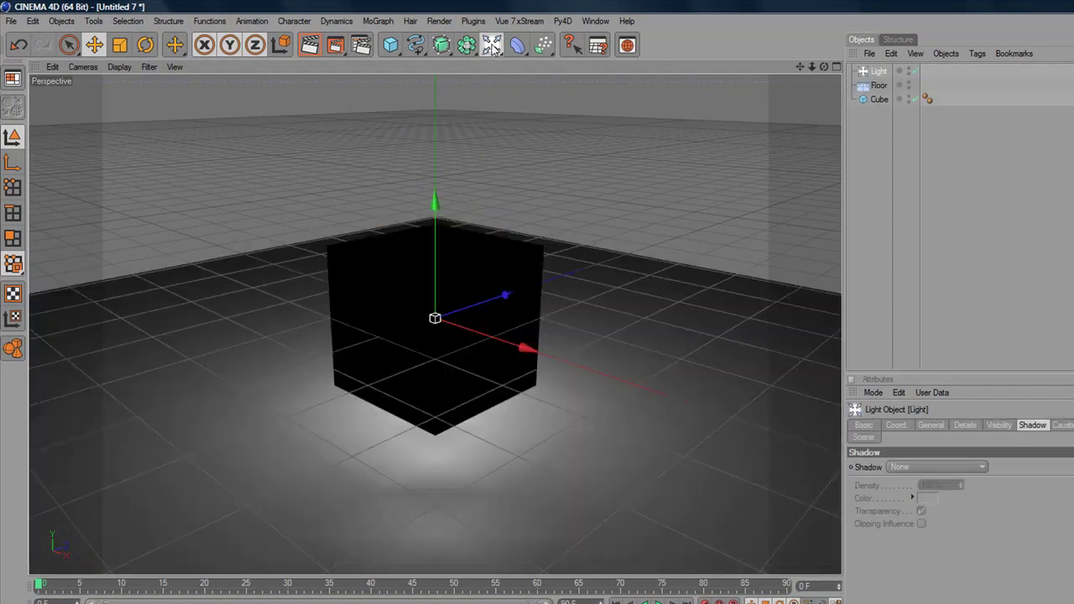
drag(434, 200, 435, 67)
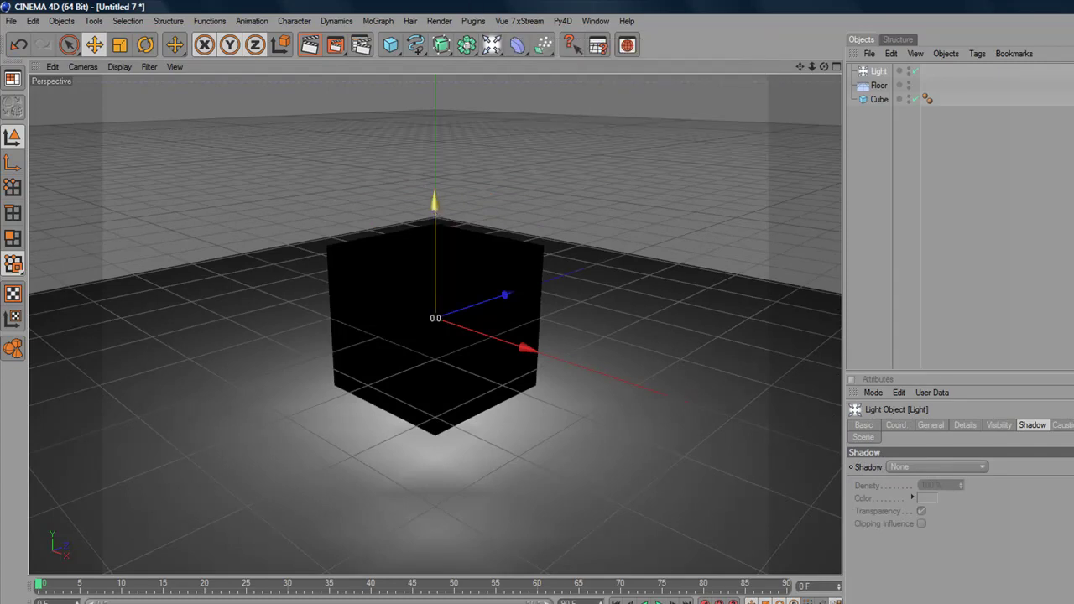
drag(435, 183, 435, 72)
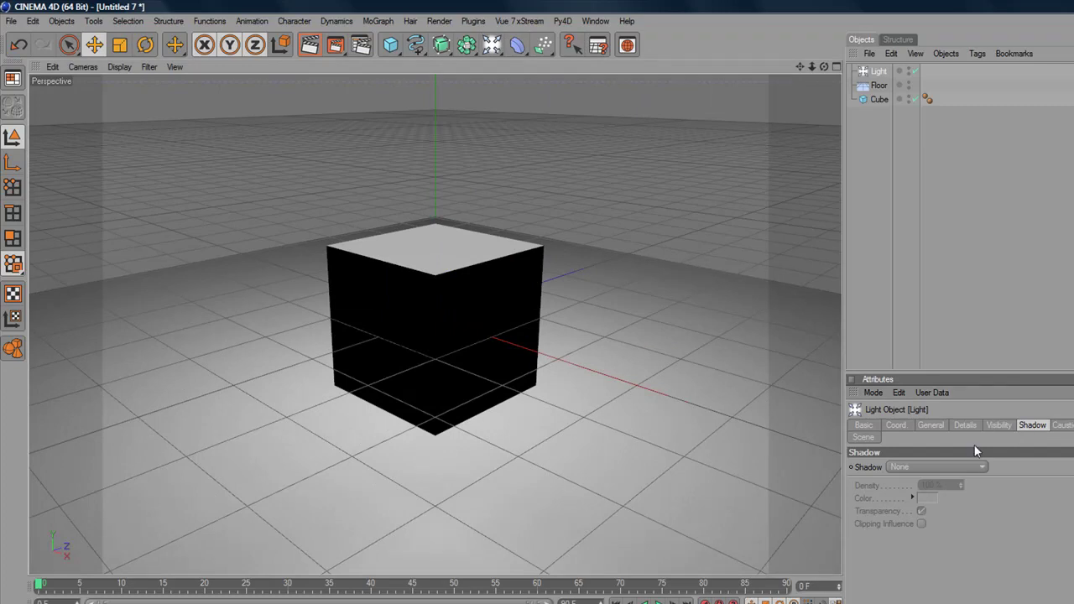
click(944, 466)
click(943, 493)
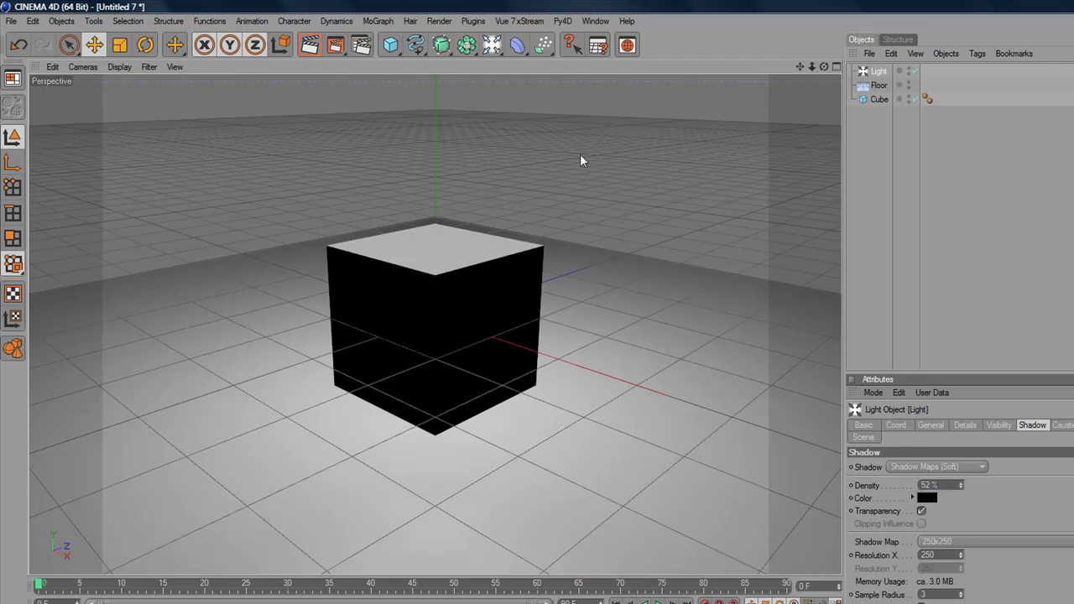
drag(494, 46, 706, 94)
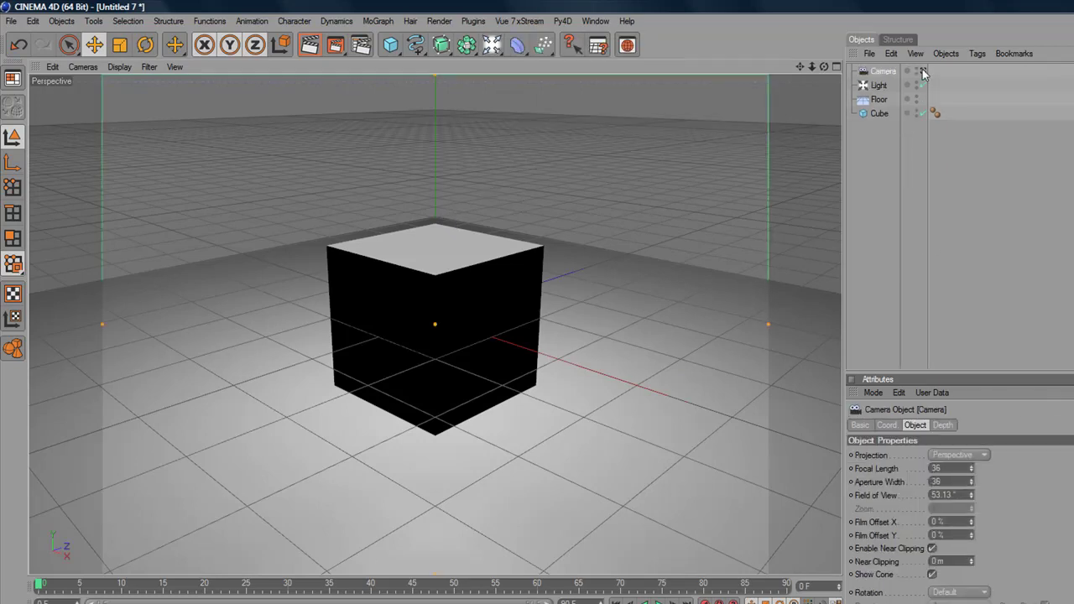
Attach a Magic3D tag to the Camera object via the Py4D Tags menu.
right_click(888, 76)
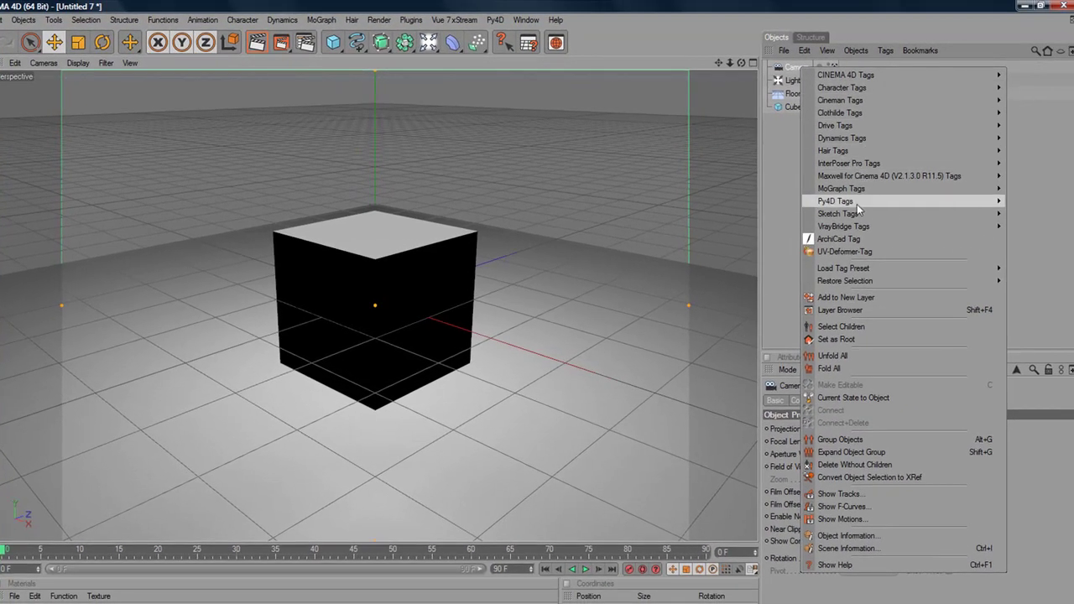
click(1034, 202)
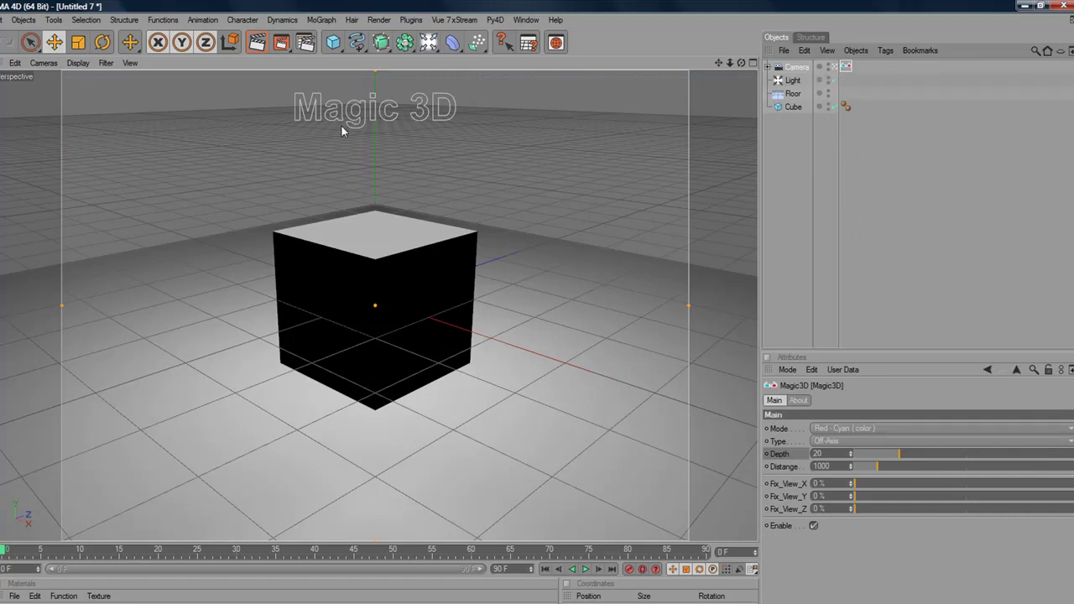
click(43, 63)
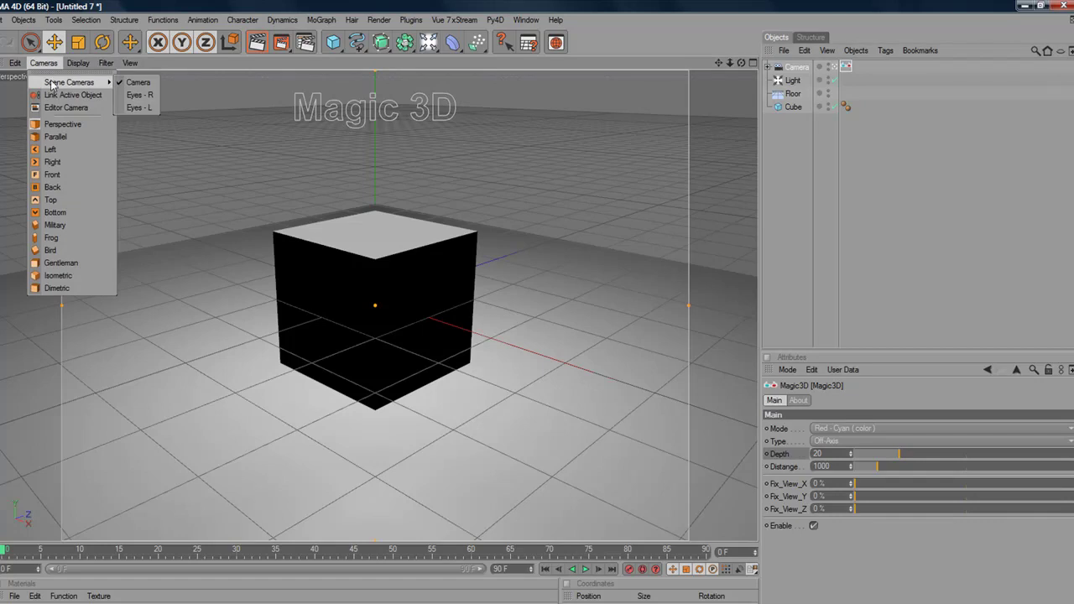
mouse_move(70, 82)
click(797, 171)
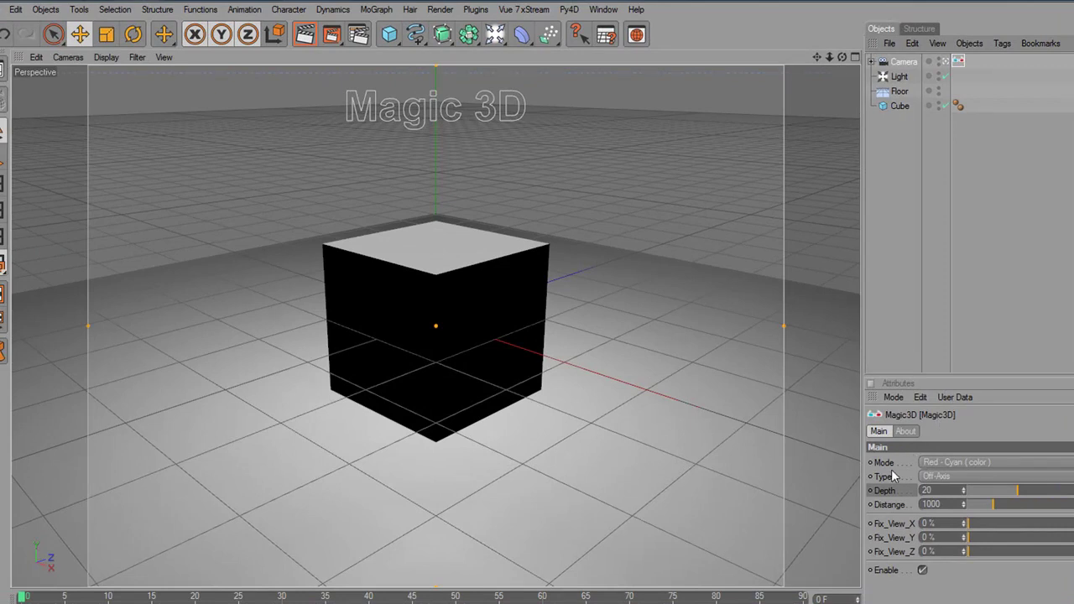
click(959, 465)
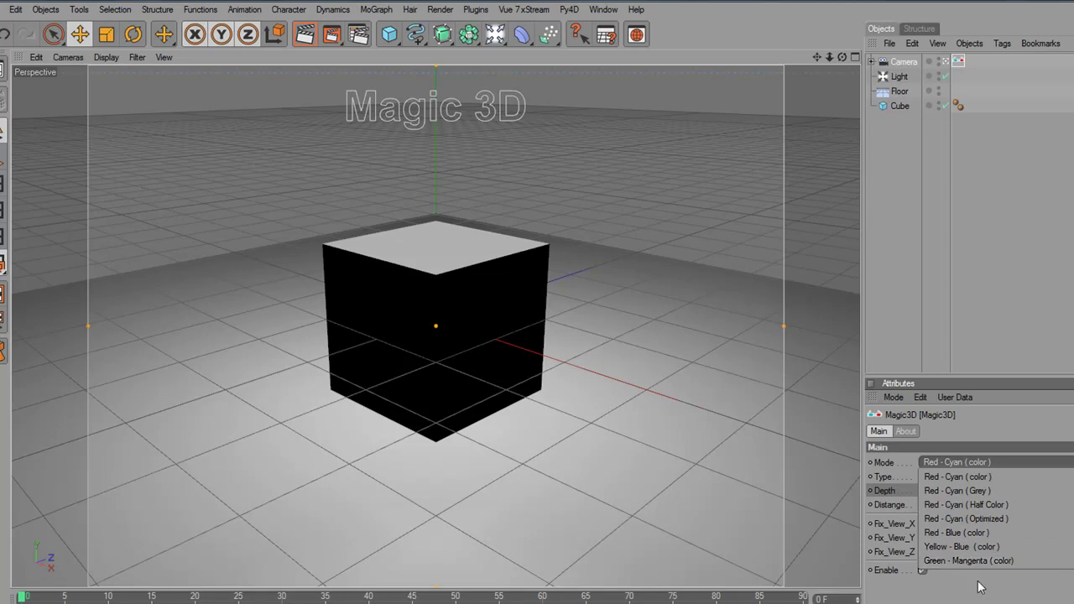
click(963, 464)
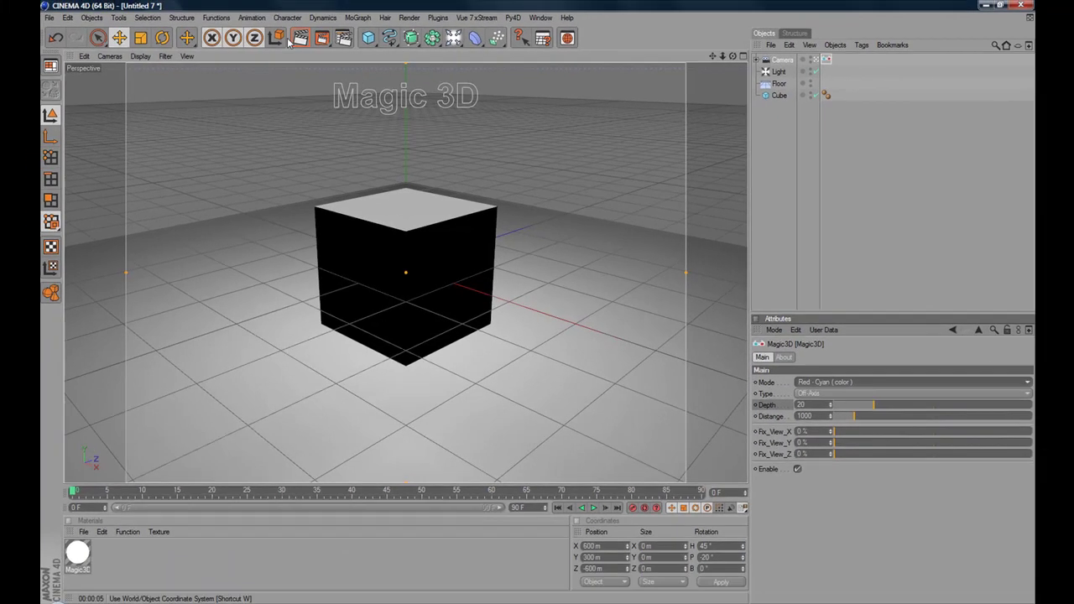
Render the active view as a red-cyan anaglyph, keeping the stereo type on Off-Axis.
key(ctrl+r)
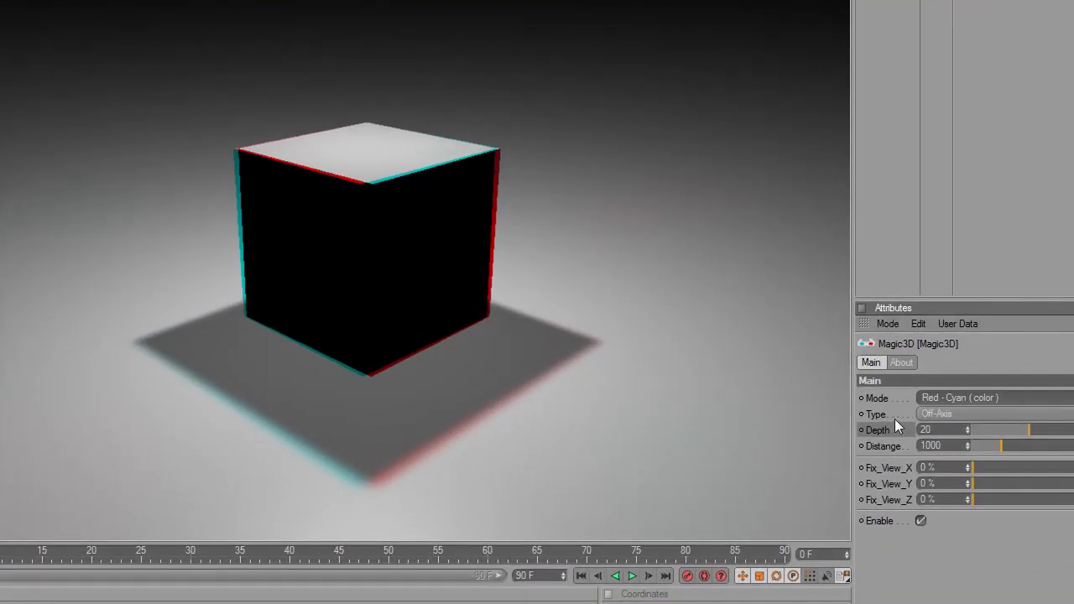
click(941, 414)
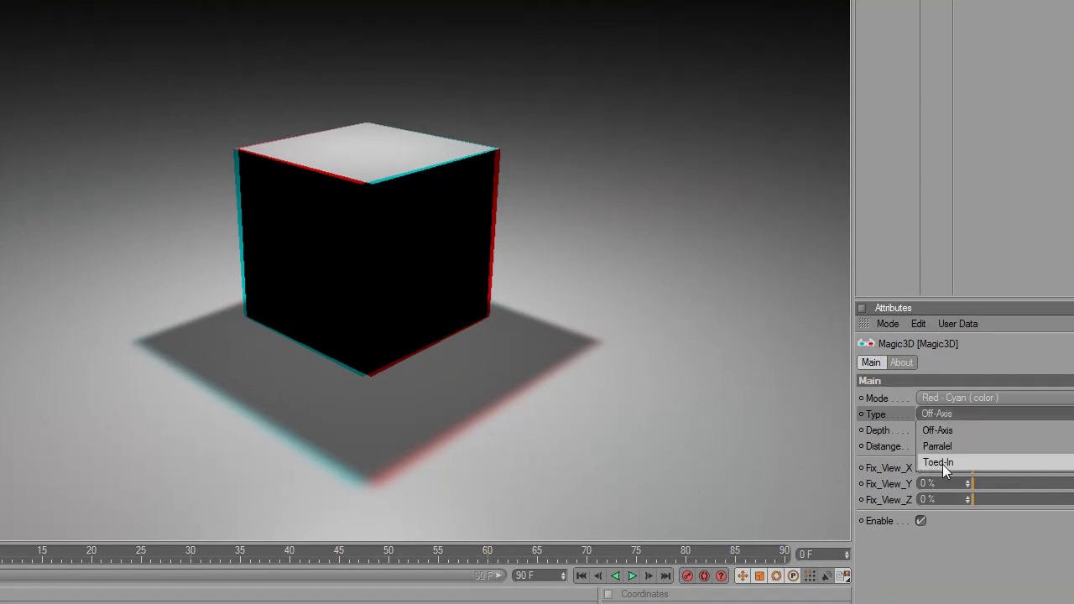
click(949, 551)
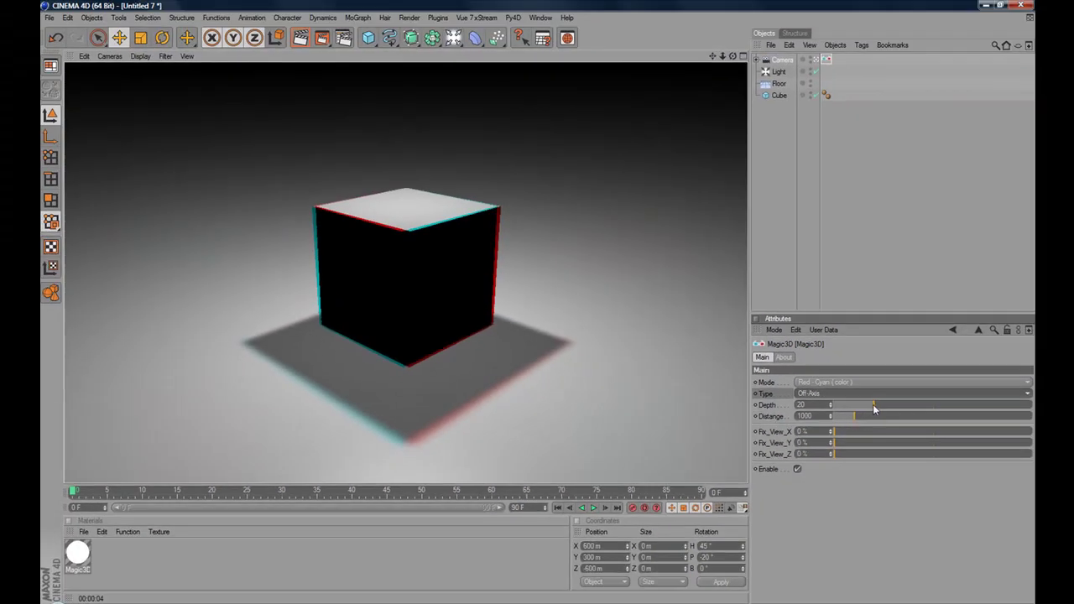
Raise the Magic3D depth from 20 to 66 in stages, re-rendering the view after each increase.
drag(872, 404, 900, 408)
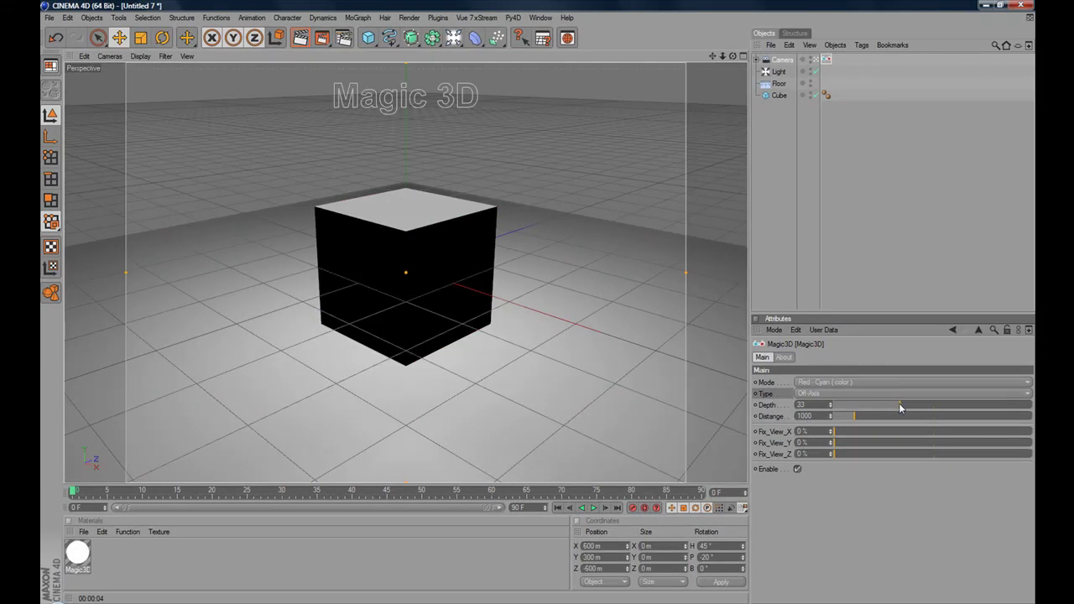
click(300, 40)
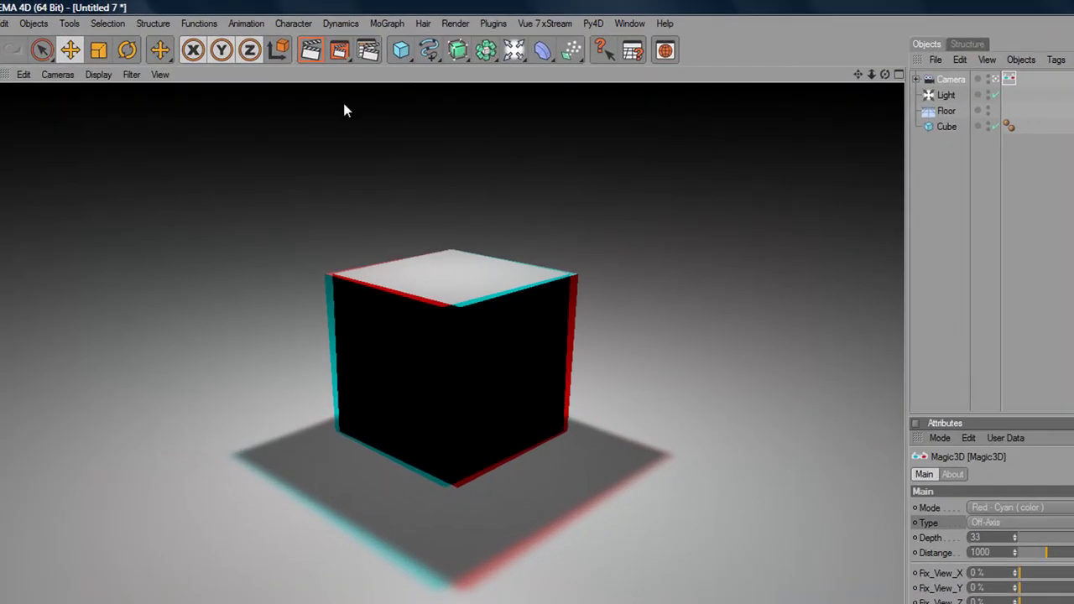
click(61, 74)
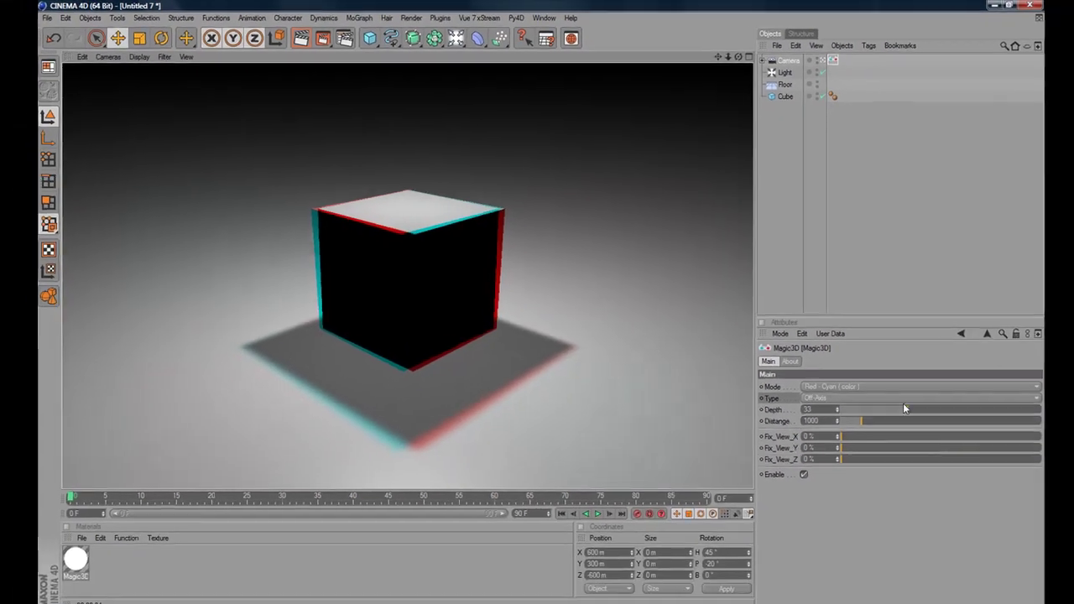
drag(901, 405, 964, 405)
click(301, 38)
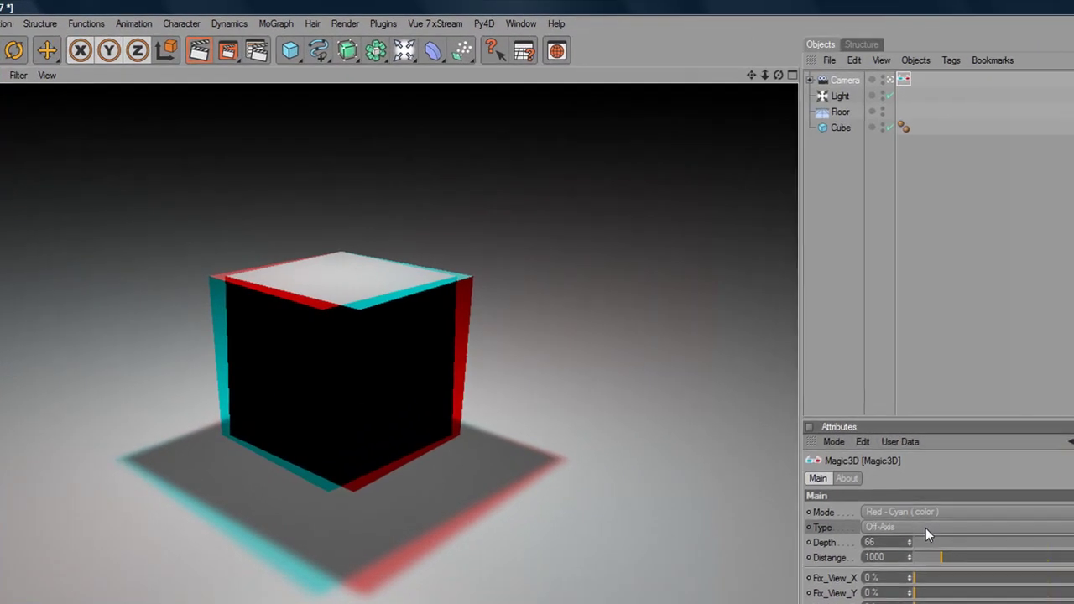
Switch the Magic3D stereo type to Parallel, set depth to 47, and re-render the anaglyph.
click(925, 528)
click(919, 554)
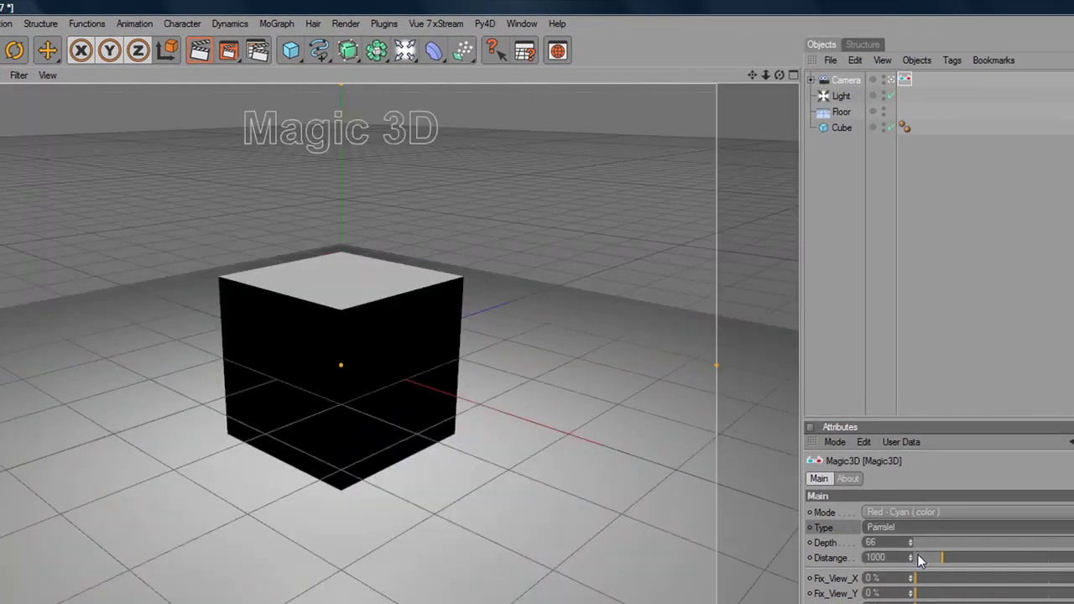
drag(1016, 539, 993, 547)
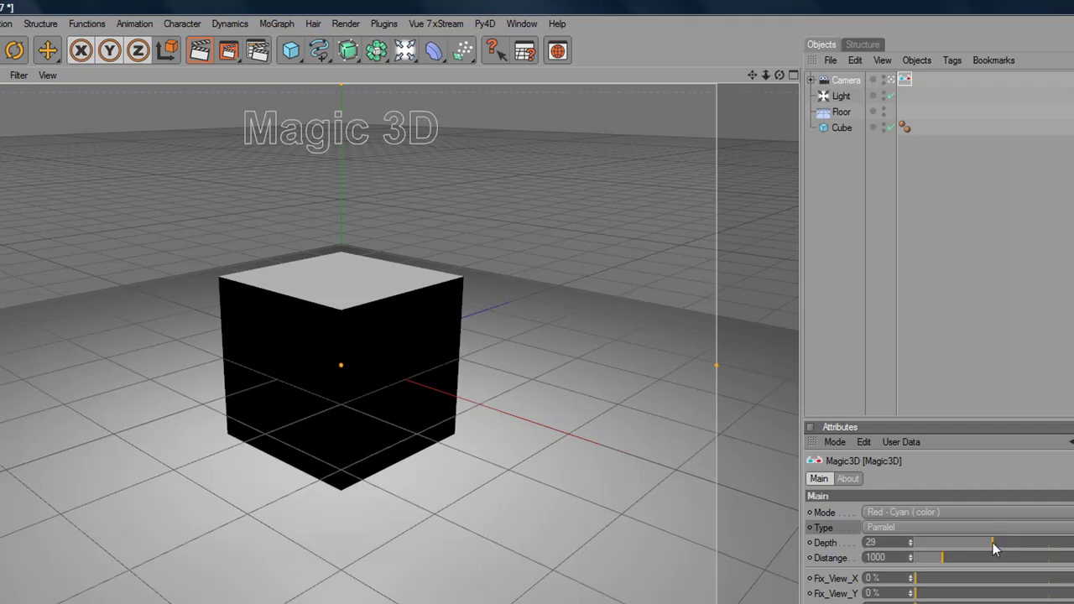
click(204, 59)
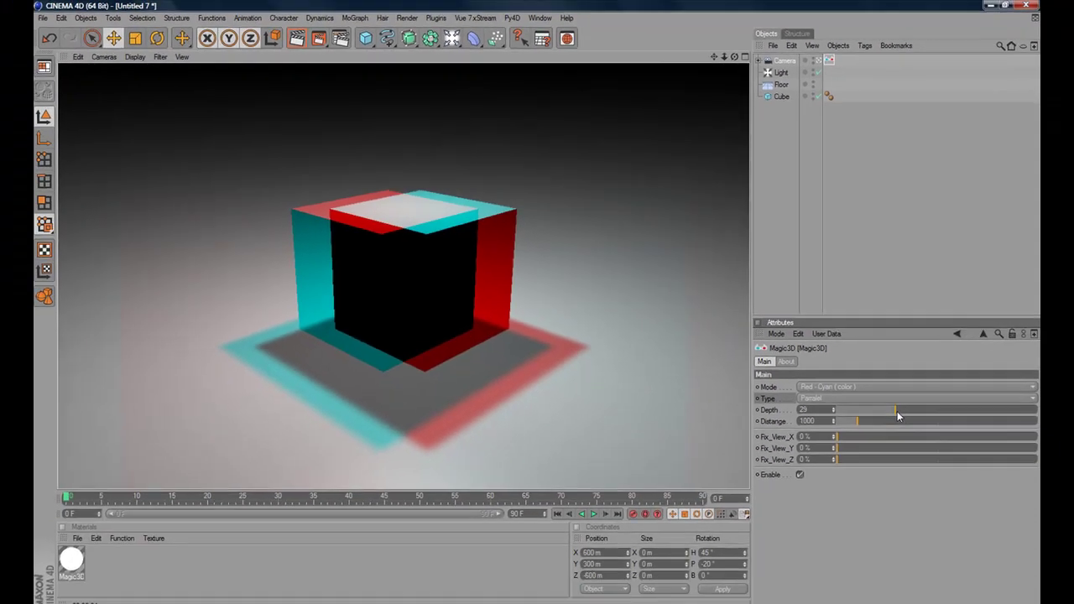
drag(962, 501, 996, 499)
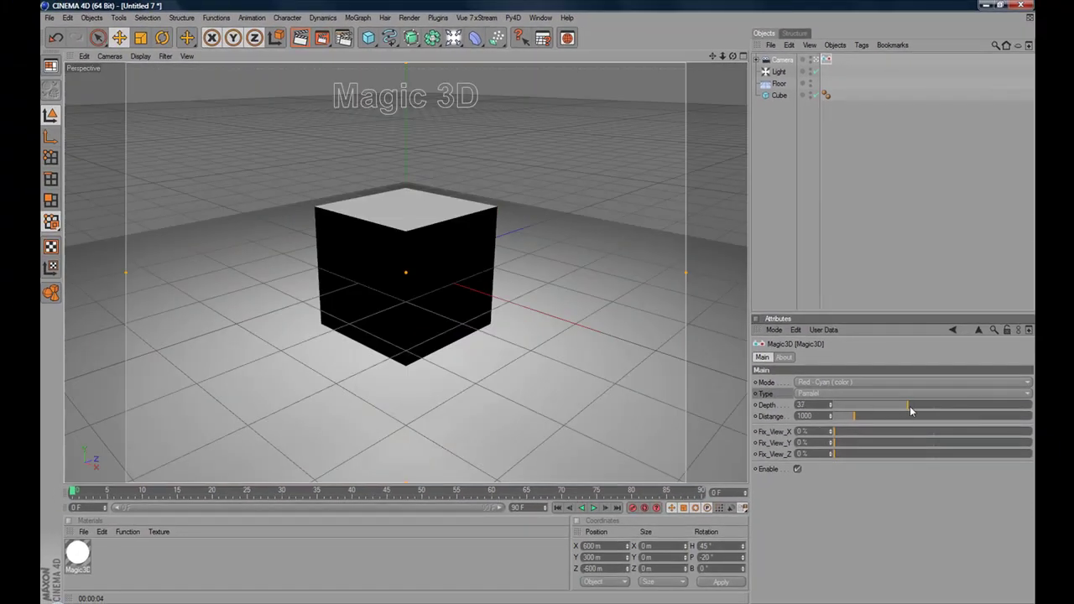
click(300, 38)
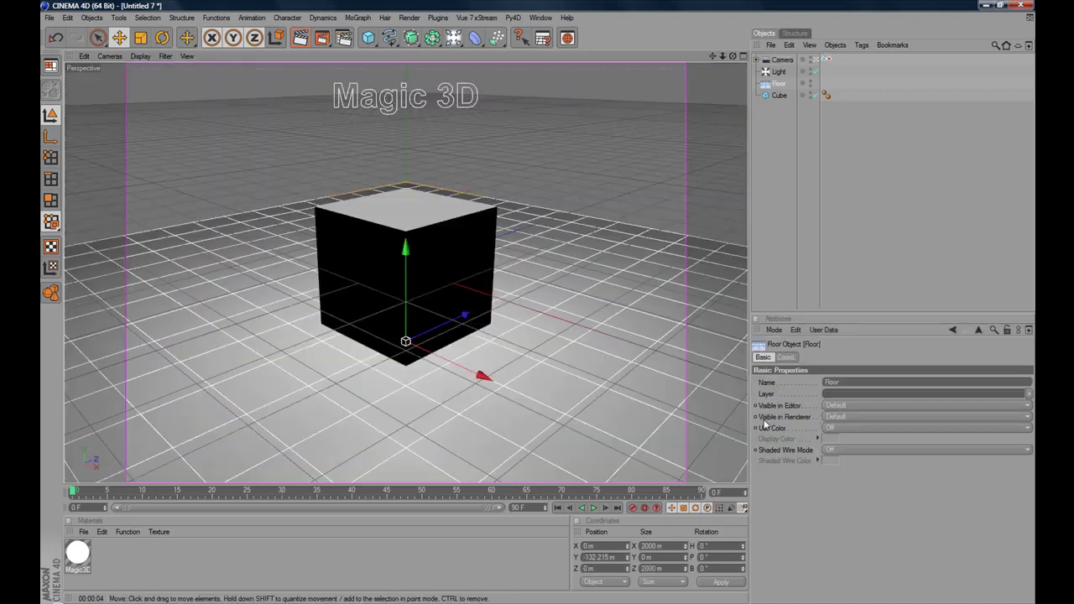
Toggle the Magic3D tag off and on, set Mode to Green - Magenta, then show the Magic3D material.
click(826, 59)
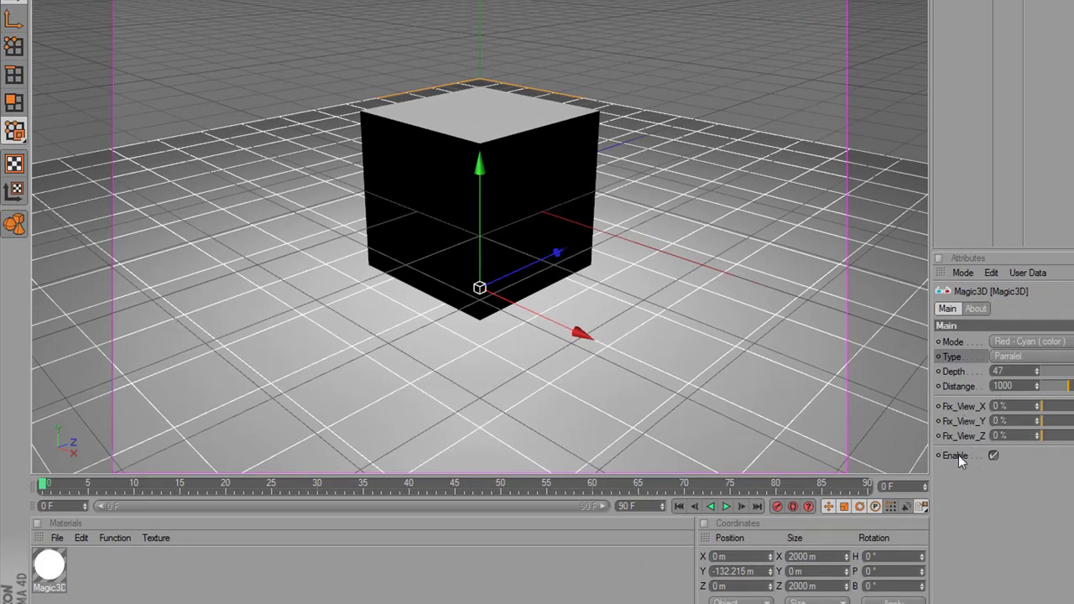
click(992, 456)
click(994, 456)
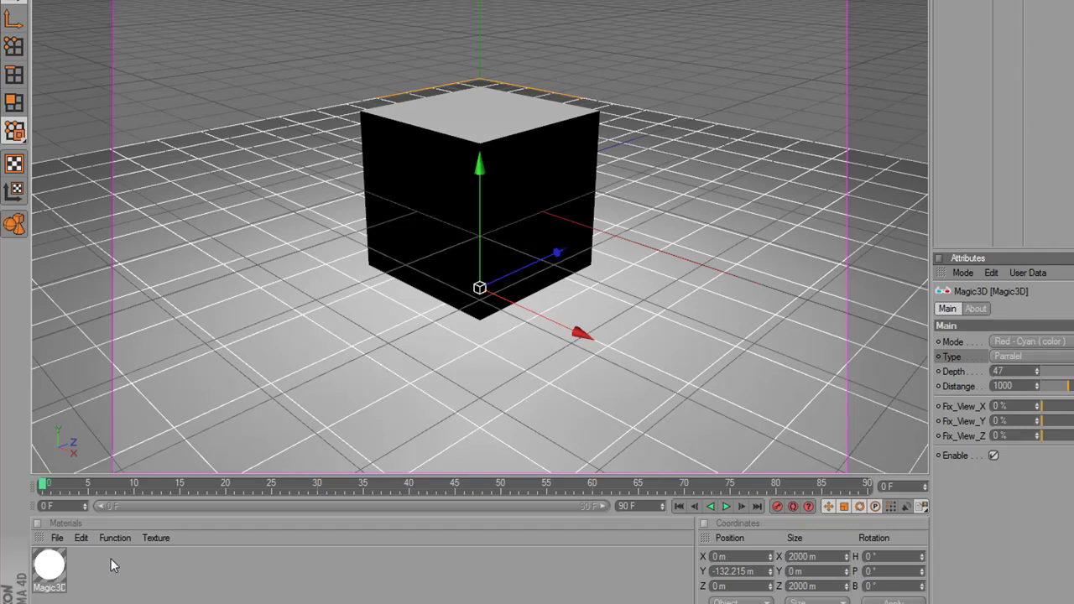
click(1007, 341)
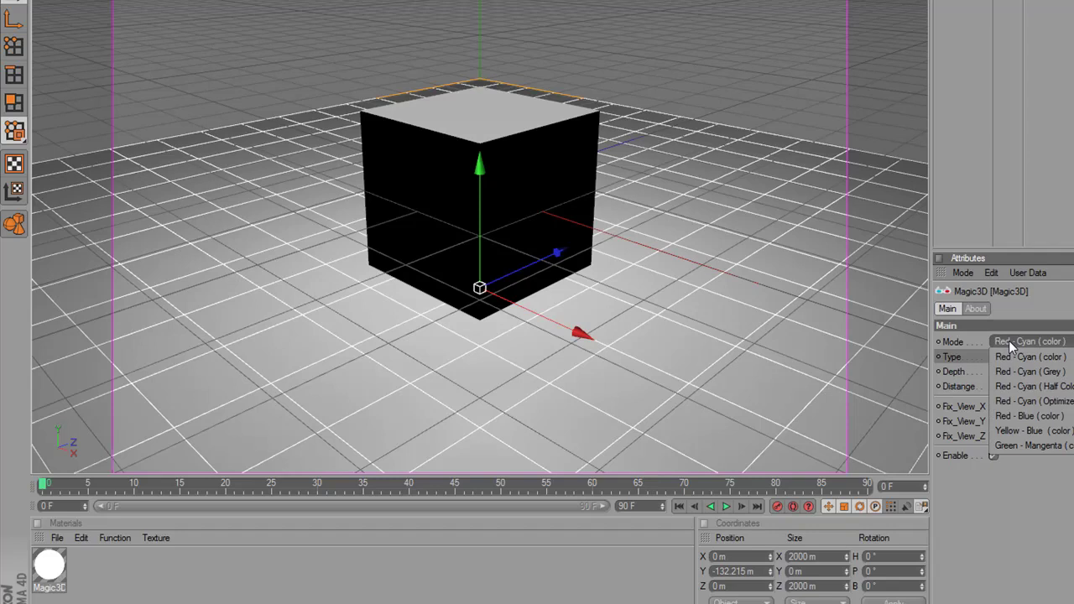
click(1025, 449)
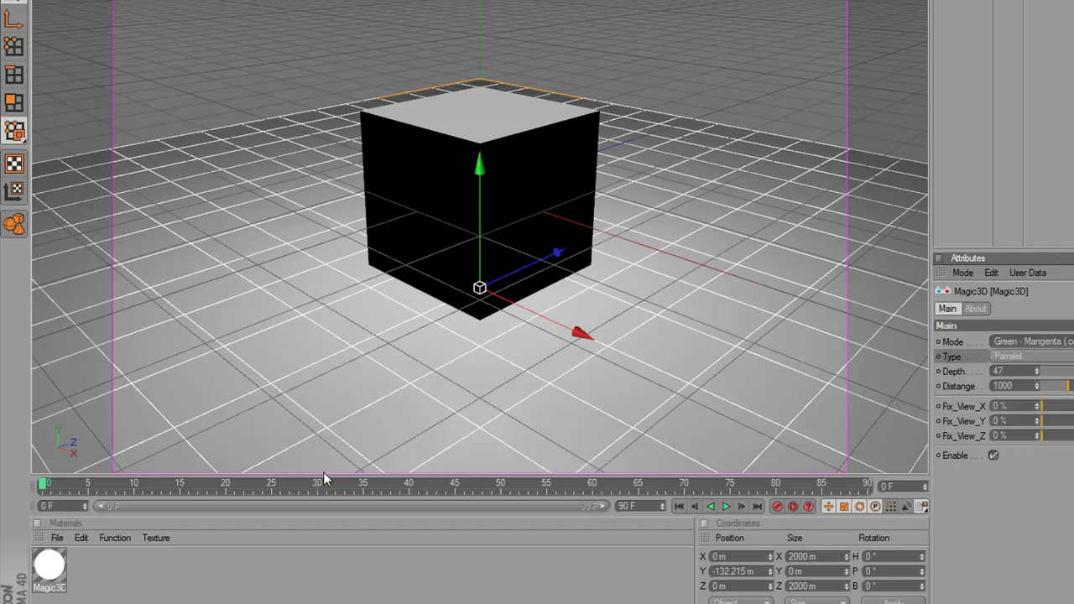
click(49, 568)
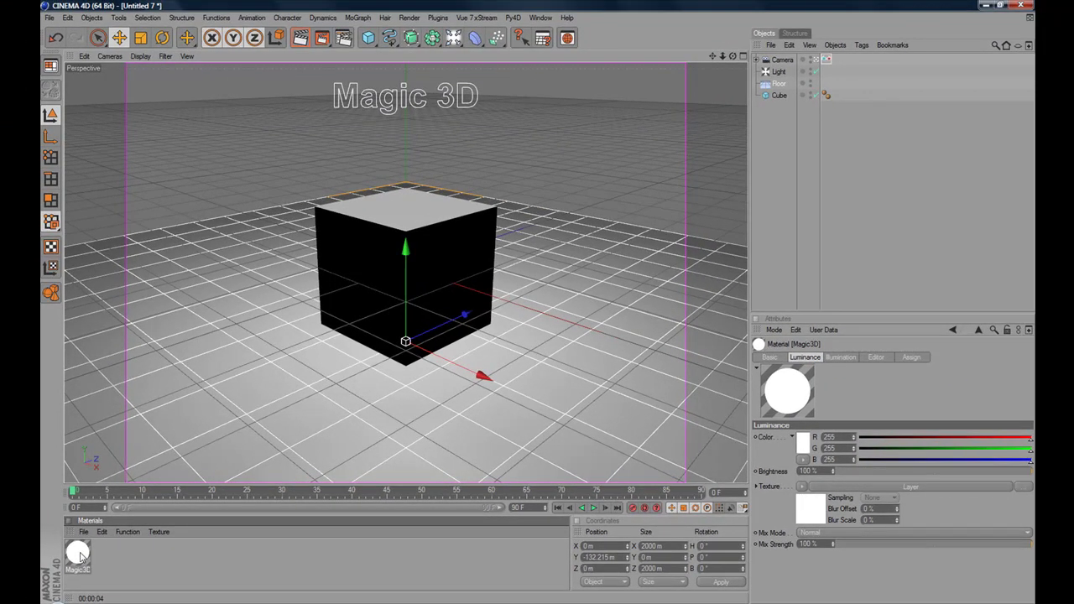
Load the Green-Magenta preset in the material's luminance layer shader and make the left-eye gradient red.
double_click(78, 554)
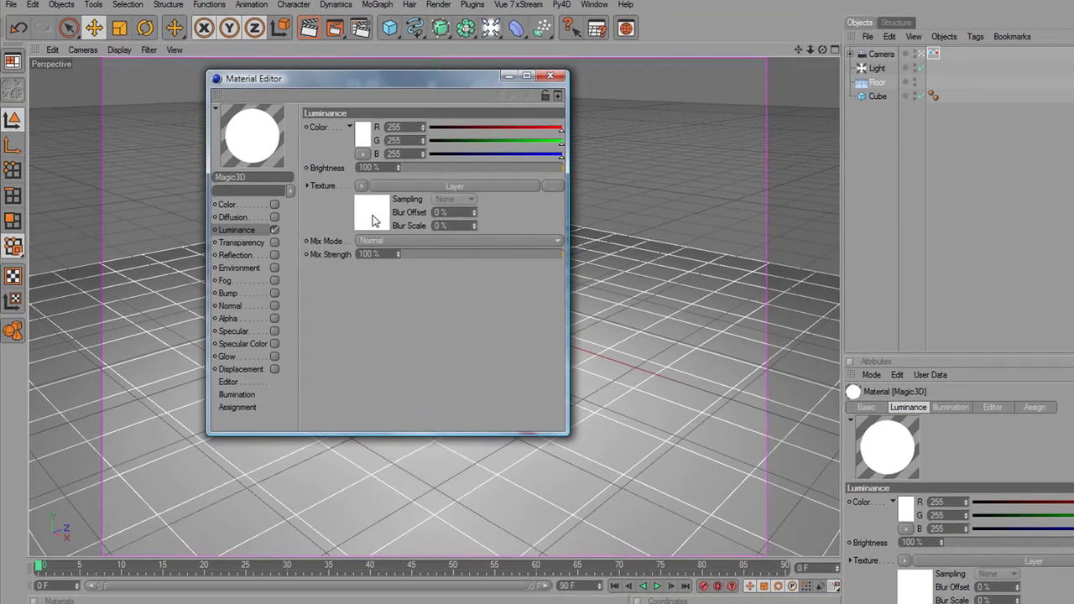
click(373, 220)
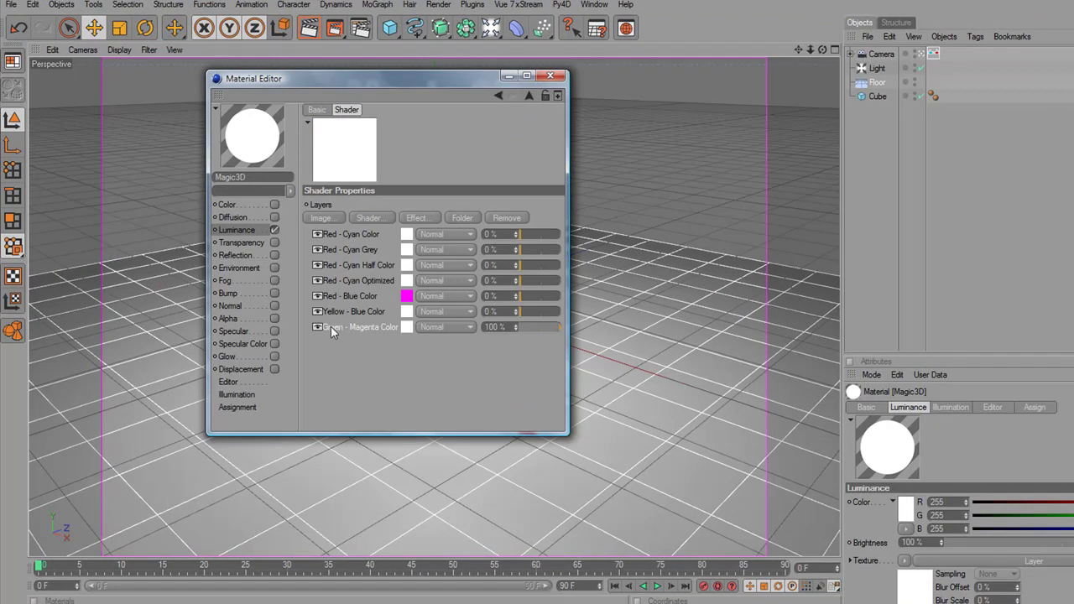
click(406, 328)
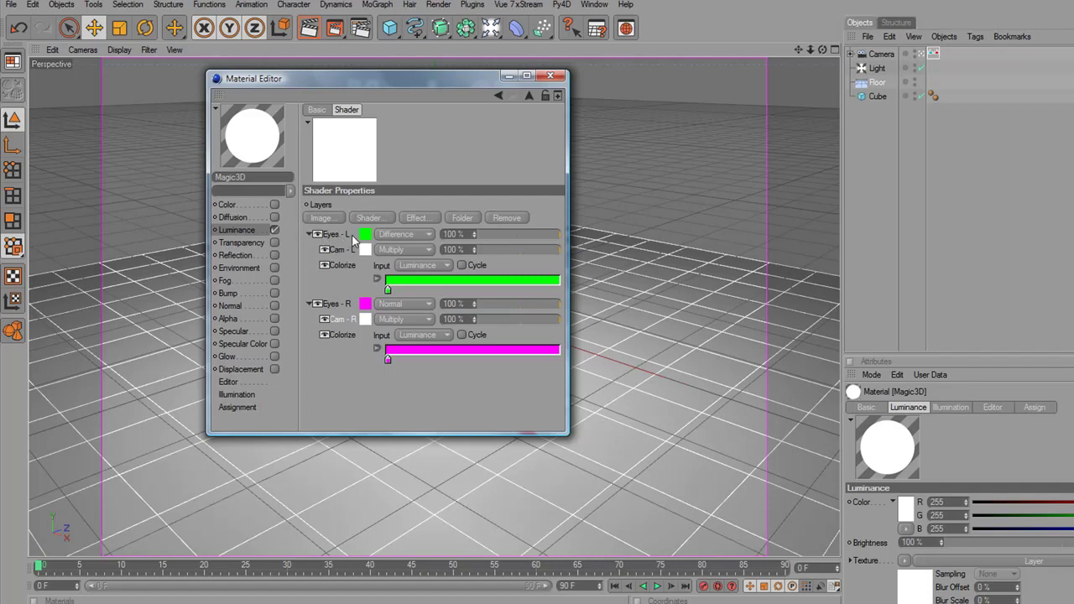
double_click(388, 291)
drag(377, 246, 354, 246)
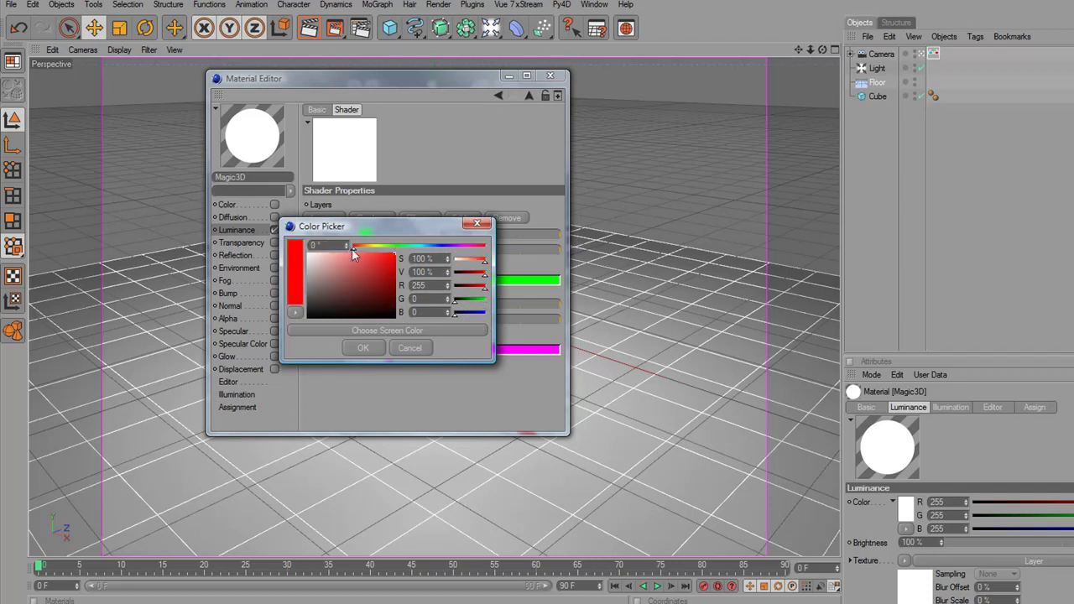
click(371, 353)
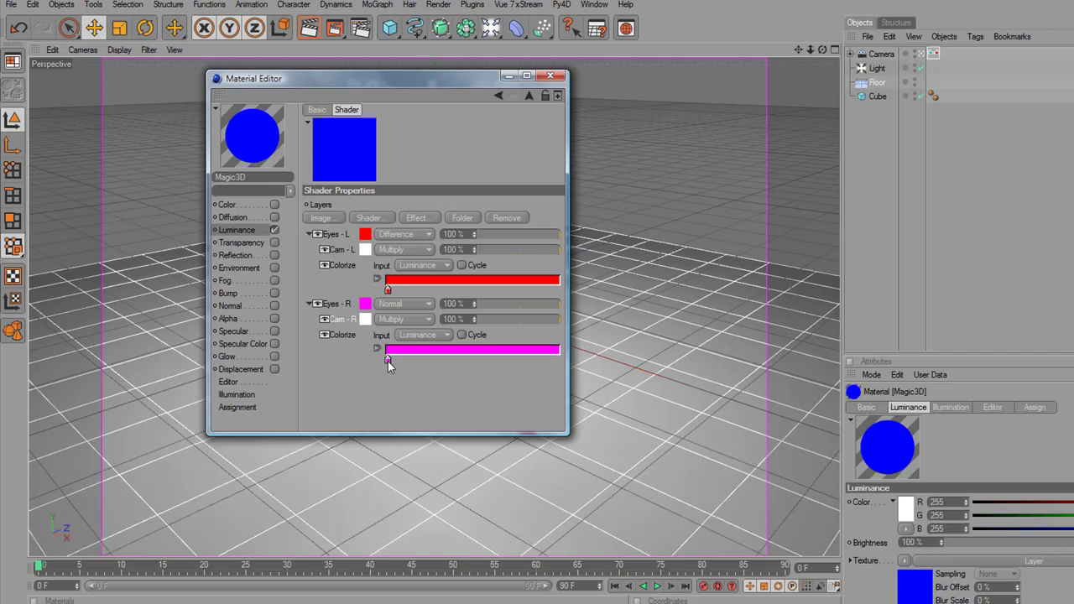
Change the right-eye gradient colour to a slightly darkened green and close the Material Editor.
double_click(388, 361)
click(399, 316)
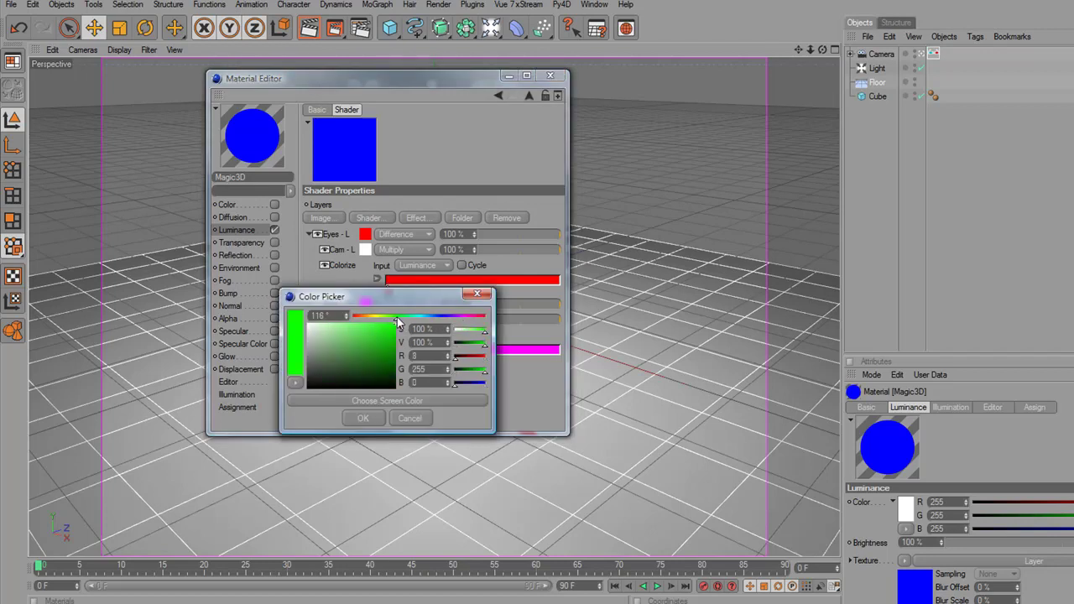
drag(390, 335, 400, 345)
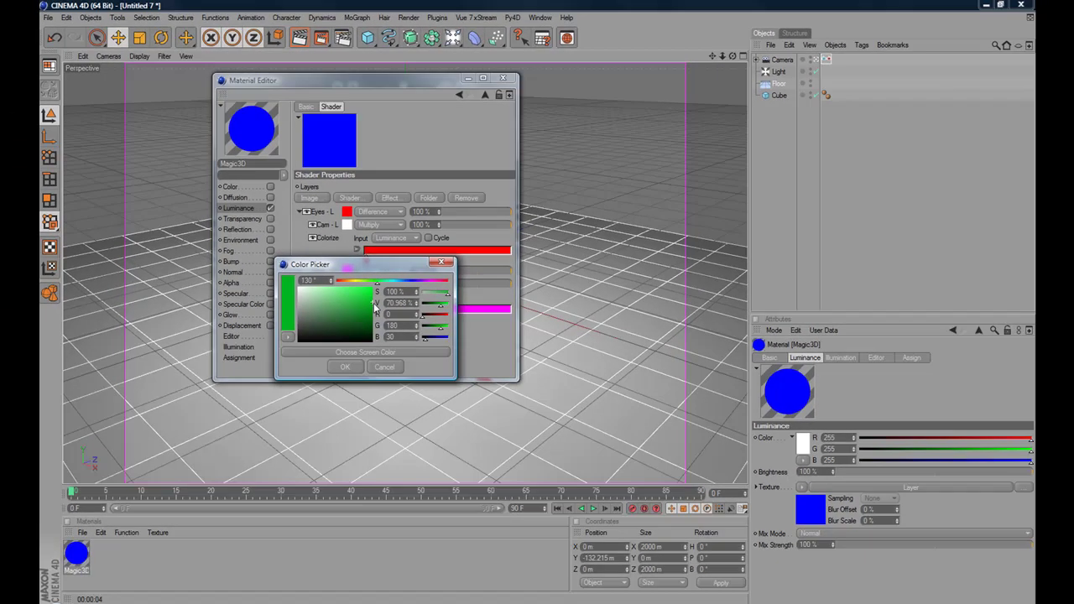
click(354, 364)
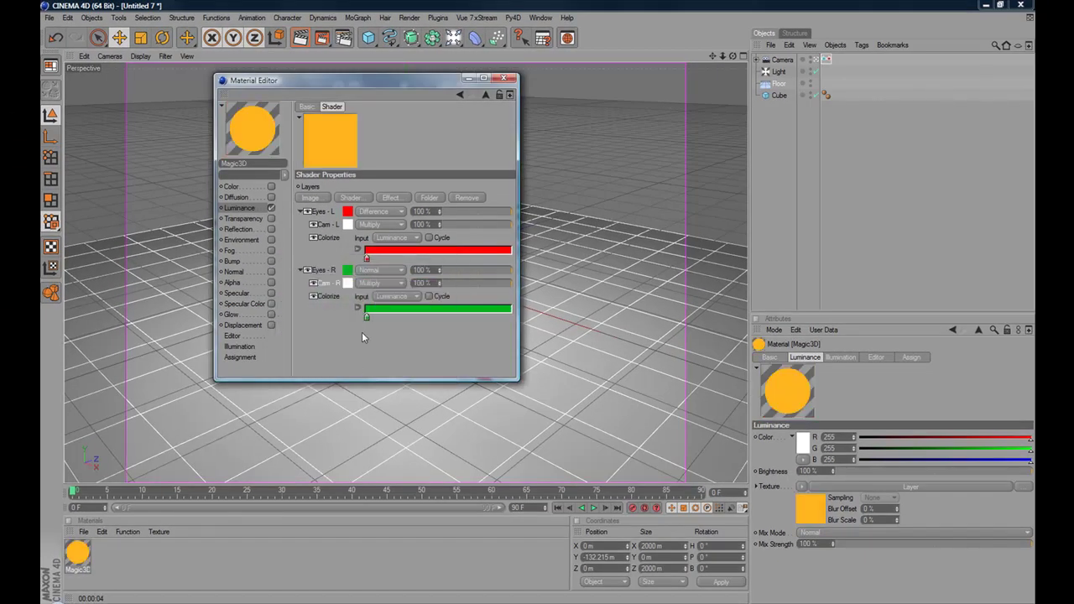
click(507, 79)
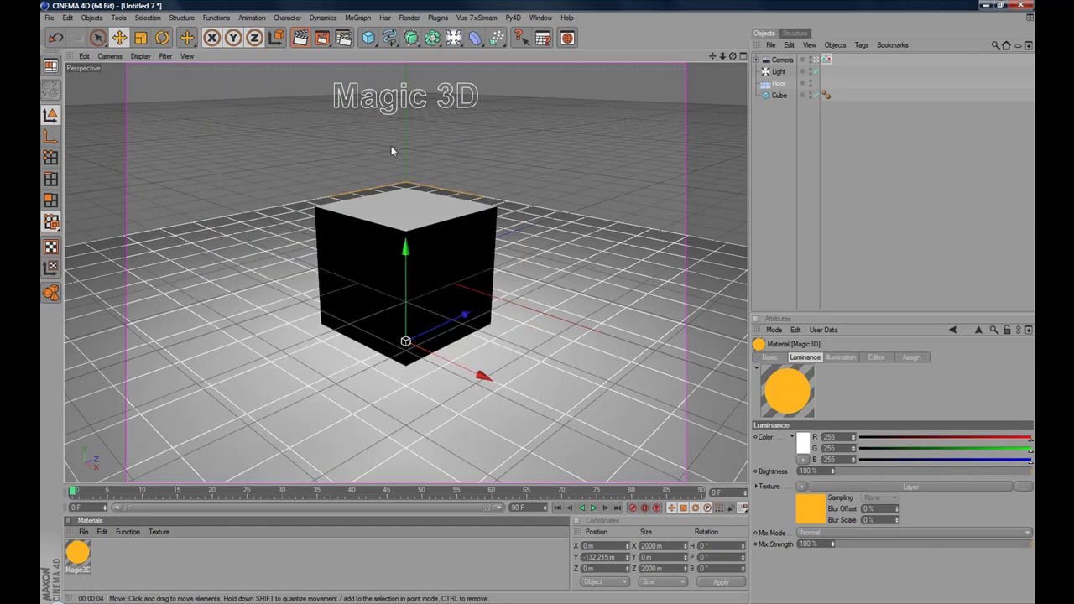
Lower the Magic3D depth to 20 and render the red-green anaglyph cube.
click(303, 40)
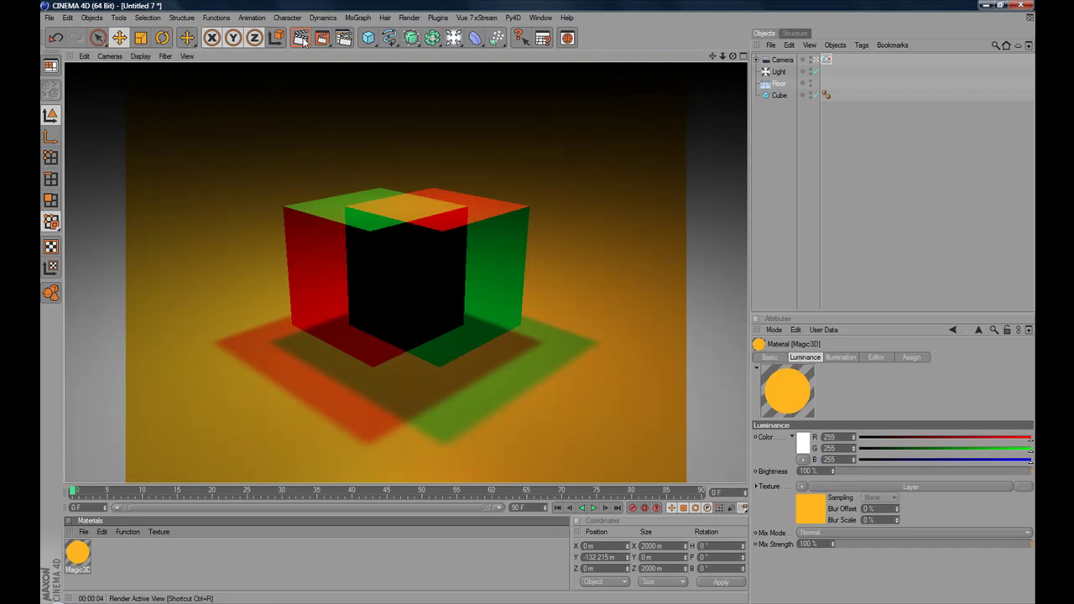
click(827, 60)
drag(887, 404, 892, 406)
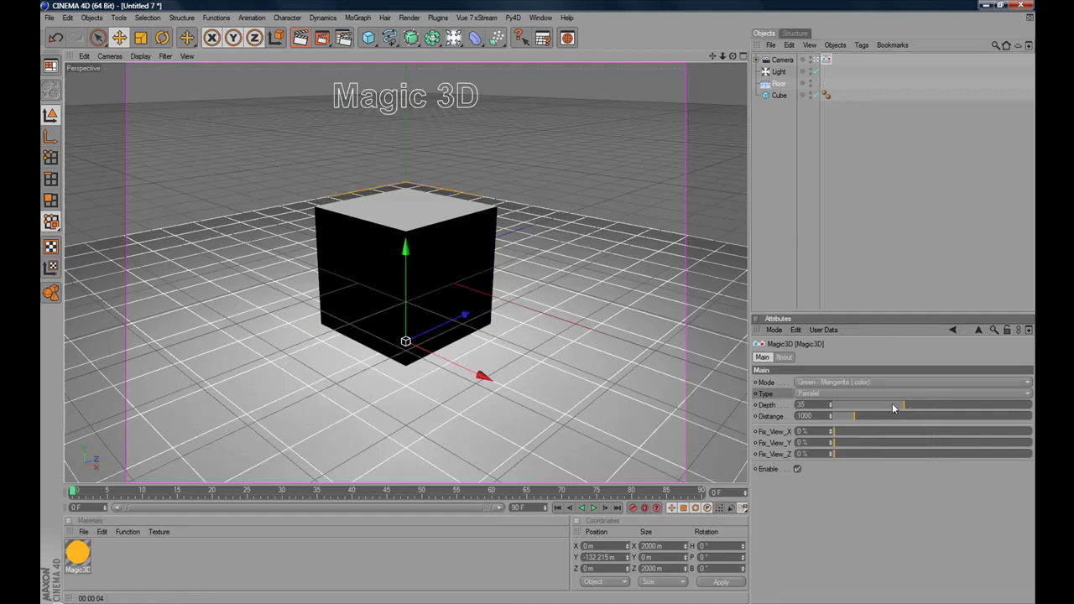
click(874, 404)
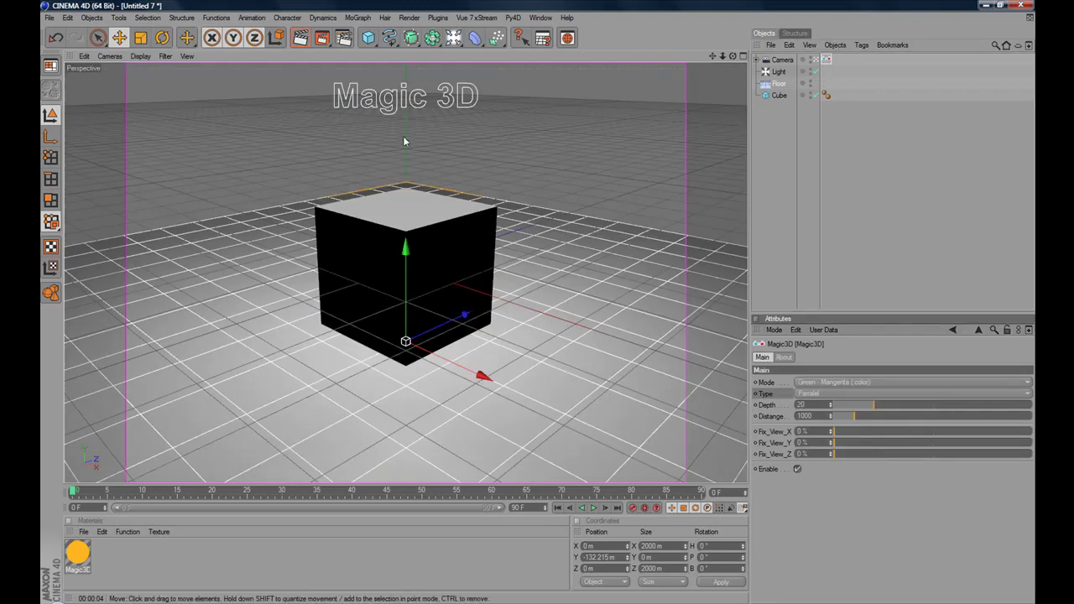
click(300, 38)
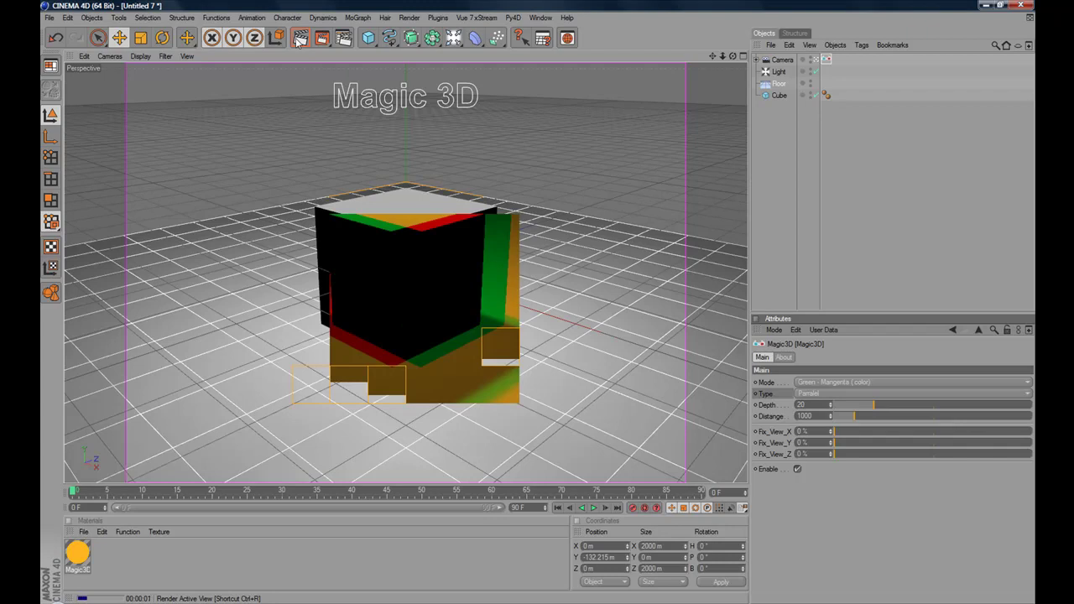